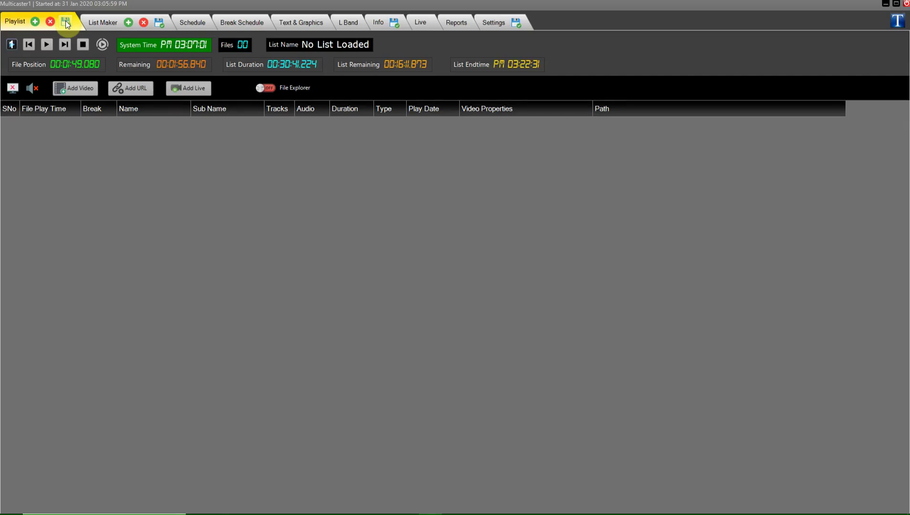
Show the video output preview above the playlist and hide it again.
{"action": "left_click", "coordinate": [14, 90]}
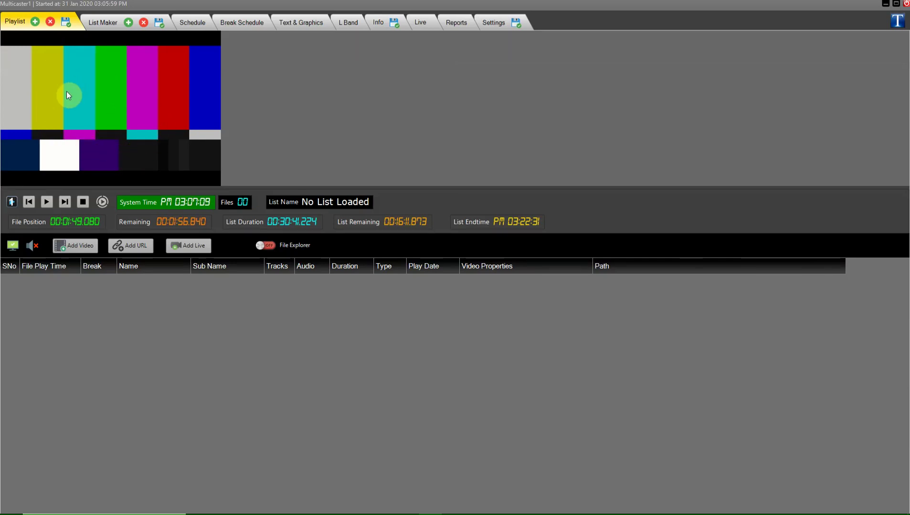
{"action": "left_click", "coordinate": [13, 245]}
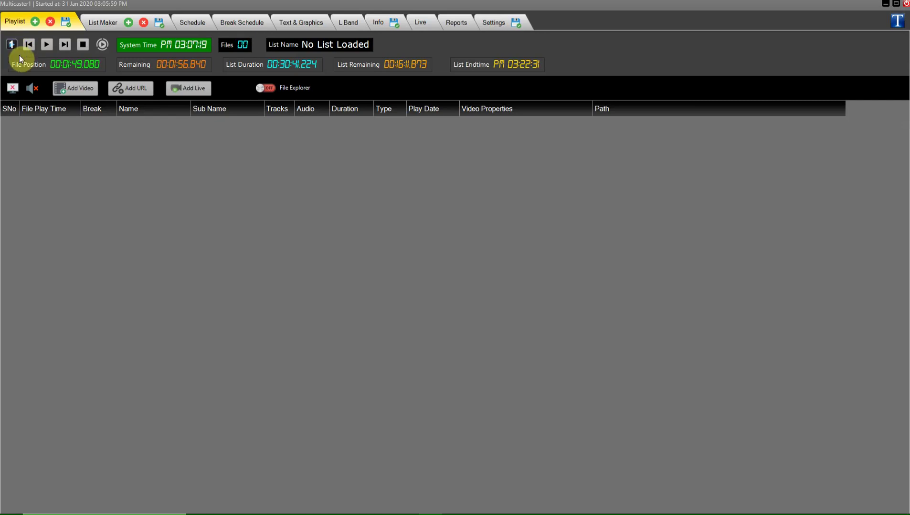
{"action": "left_click", "coordinate": [47, 49]}
Show the file explorer, open the Punjabi Hits folder and add the Nicky Jam maluma, Otilia_bilionera and pepeta_melvin videos to the playlist.
{"action": "left_click", "coordinate": [267, 89]}
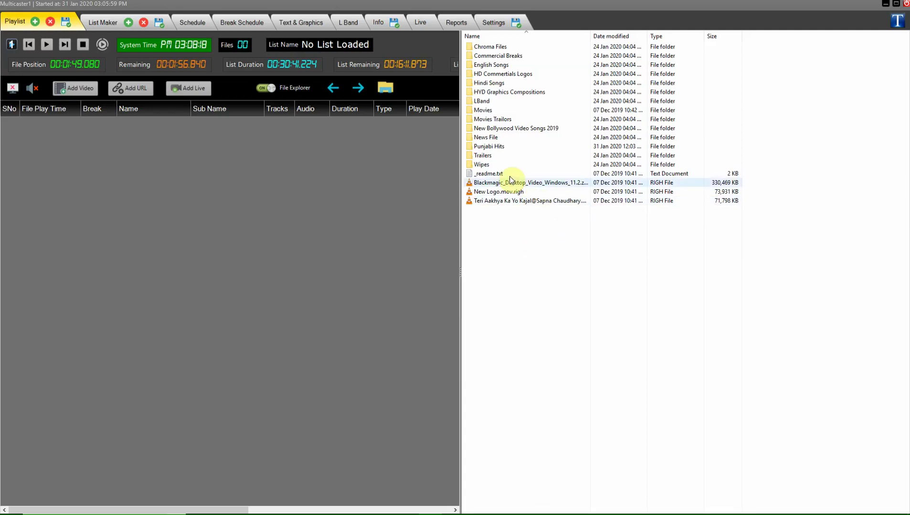
{"action": "double_click", "coordinate": [487, 147]}
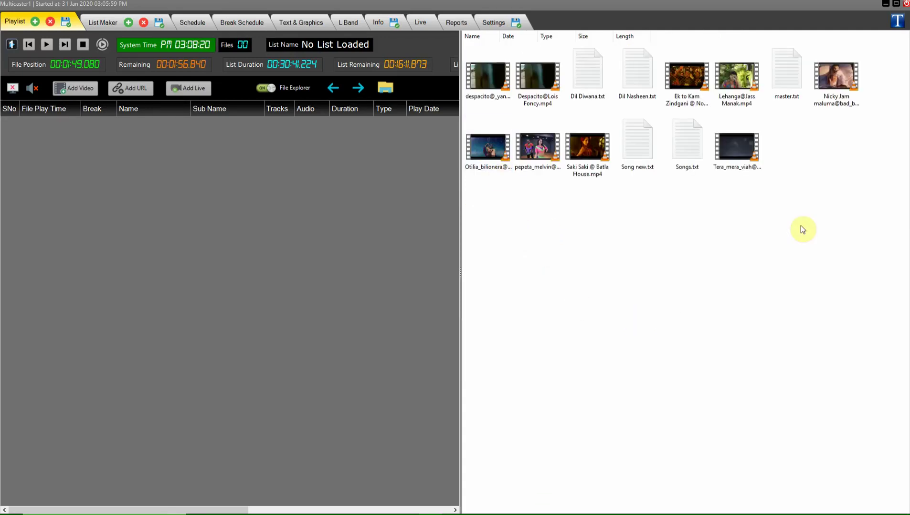
{"action": "left_click_drag", "start_coordinate": [854, 77], "coordinate": [139, 182]}
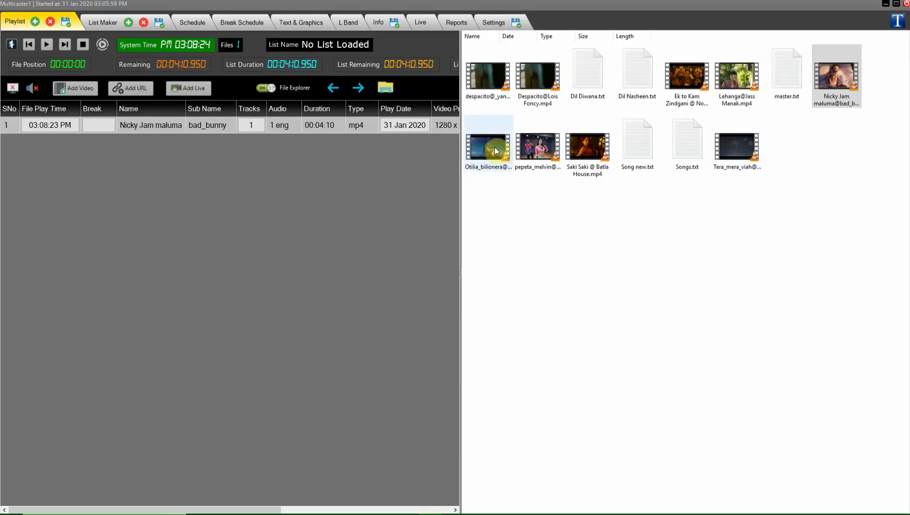
{"action": "left_click_drag", "start_coordinate": [494, 150], "coordinate": [142, 208]}
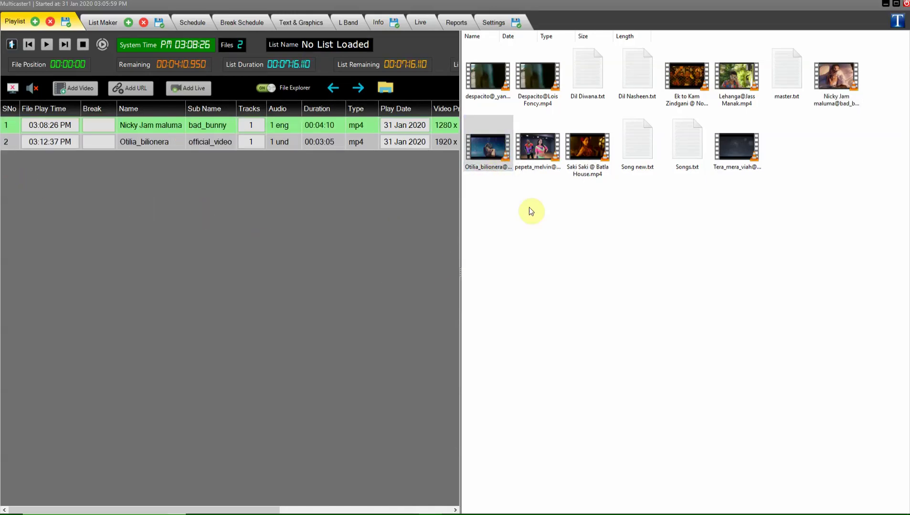
{"action": "left_click_drag", "start_coordinate": [536, 145], "coordinate": [225, 216]}
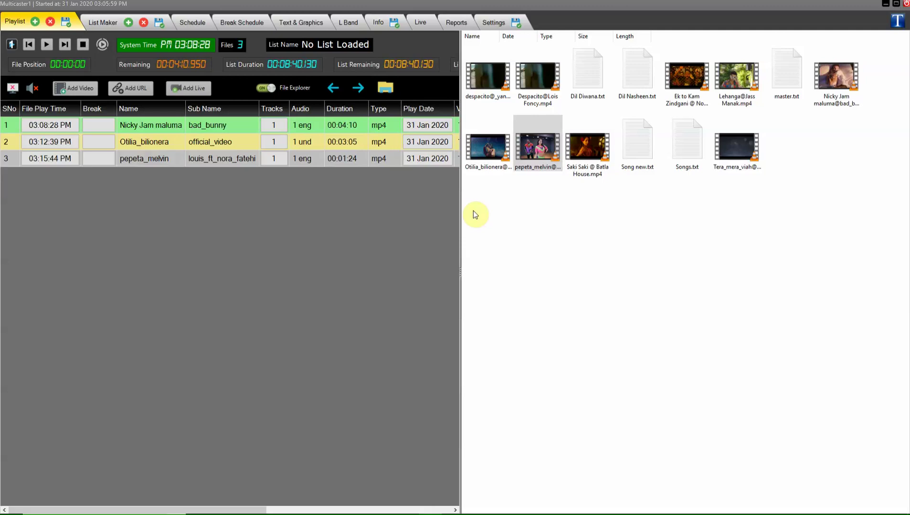
Add the Otilia_bilionera, pepeta_melvin and Saki Saki videos together to the playlist and hide the file explorer.
{"action": "left_click_drag", "start_coordinate": [475, 215], "coordinate": [601, 152]}
{"action": "left_click_drag", "start_coordinate": [487, 150], "coordinate": [221, 198]}
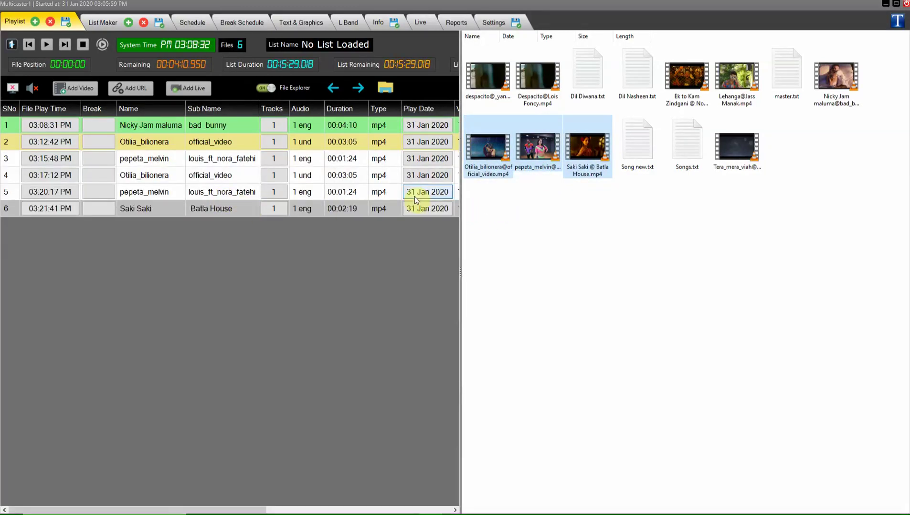
{"action": "left_click", "coordinate": [262, 88]}
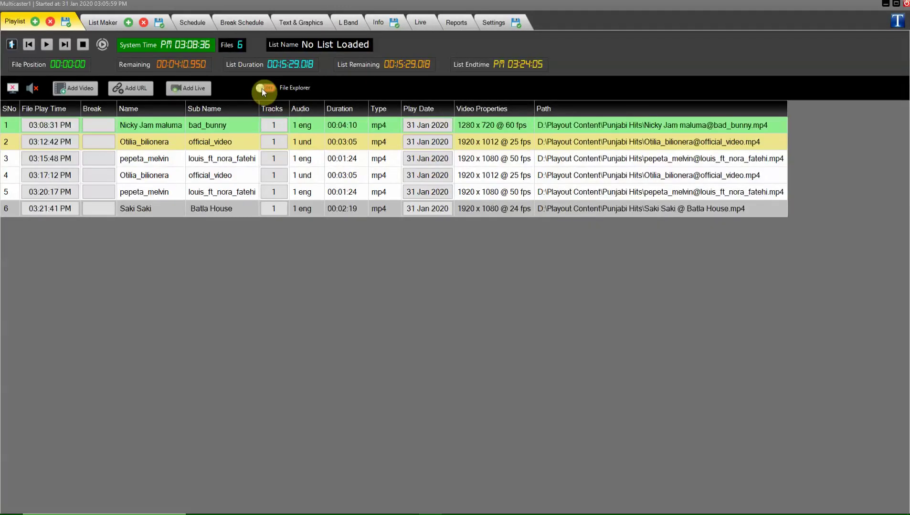
Move the pepeta_melvin clip in row 5 up one row in the playlist.
{"action": "left_click", "coordinate": [155, 162]}
{"action": "right_click", "coordinate": [155, 163]}
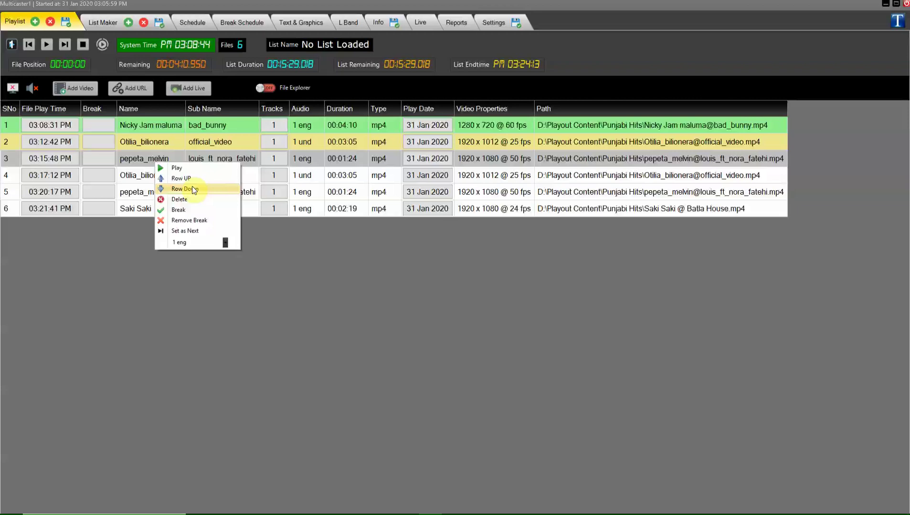
{"action": "left_click", "coordinate": [141, 195]}
{"action": "right_click", "coordinate": [141, 194]}
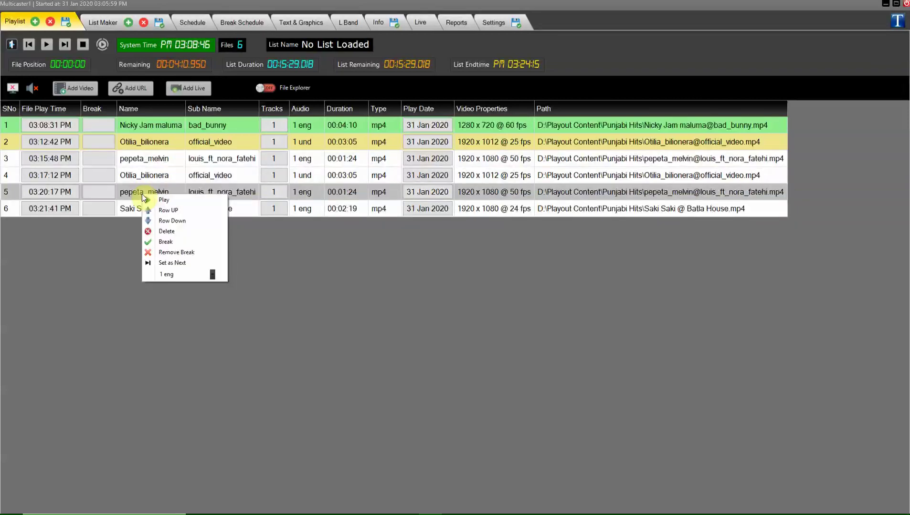
{"action": "left_click", "coordinate": [162, 210]}
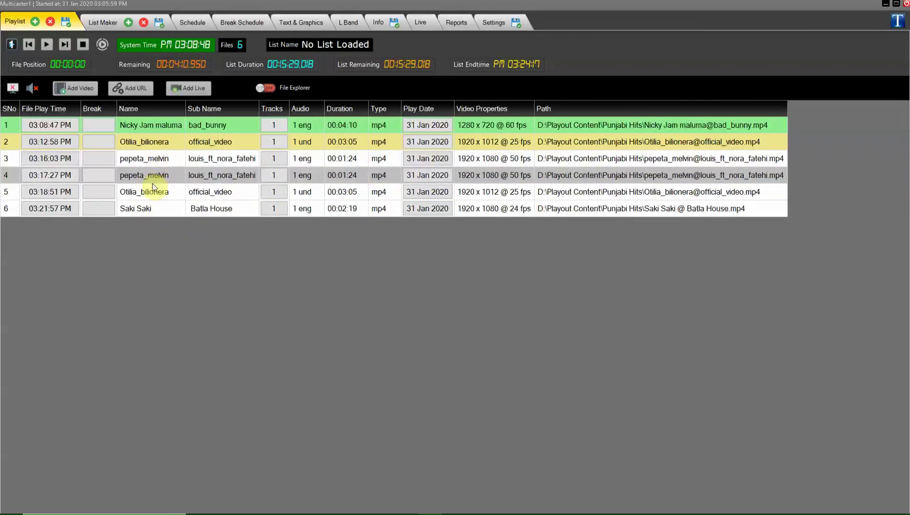
Move the pepeta_melvin clip in row 4 down one row in the playlist.
{"action": "left_click", "coordinate": [161, 198]}
{"action": "left_click", "coordinate": [159, 176]}
{"action": "right_click", "coordinate": [161, 174]}
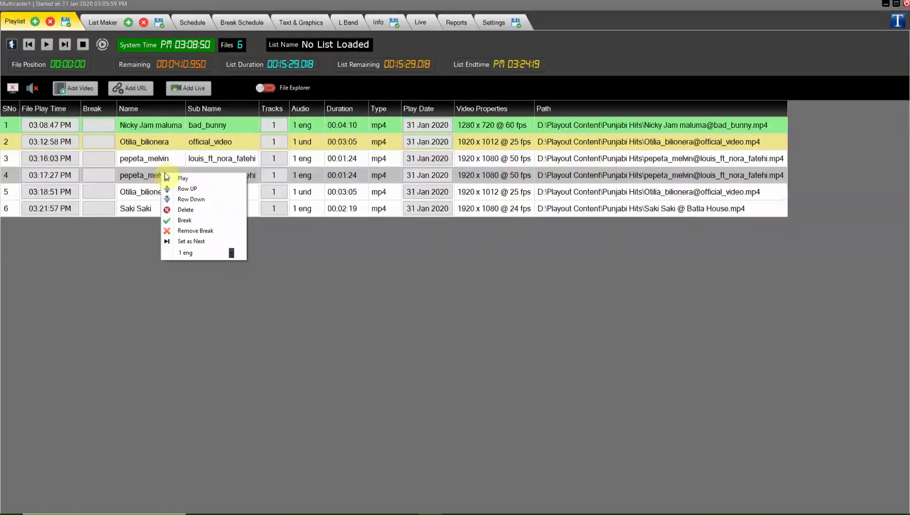
{"action": "left_click", "coordinate": [183, 199]}
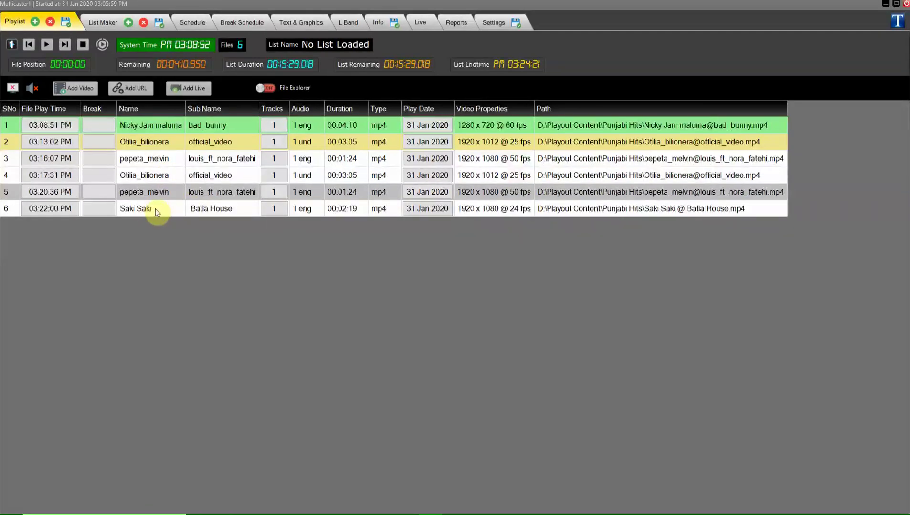
Mark the Otilia_bilionera clip in row 4 as a break.
{"action": "left_click", "coordinate": [155, 209]}
{"action": "right_click", "coordinate": [157, 209]}
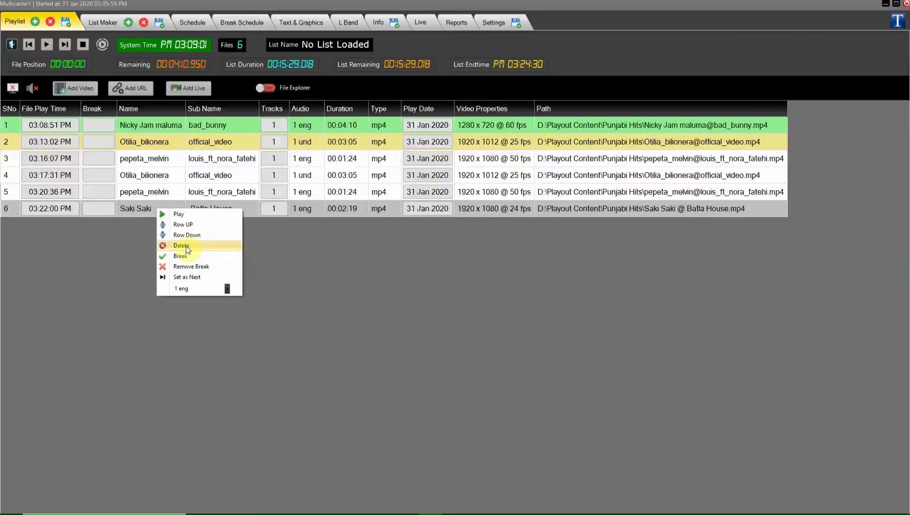
{"action": "left_click", "coordinate": [152, 177]}
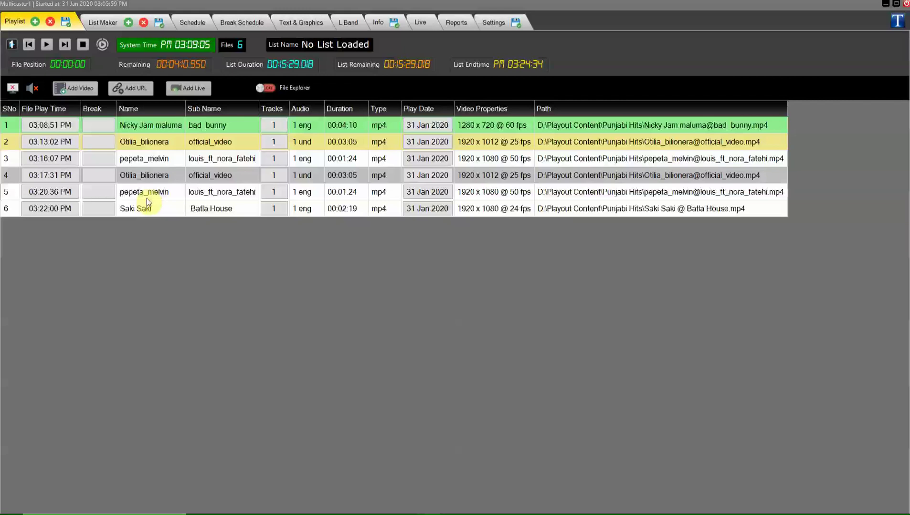
{"action": "right_click", "coordinate": [134, 175]}
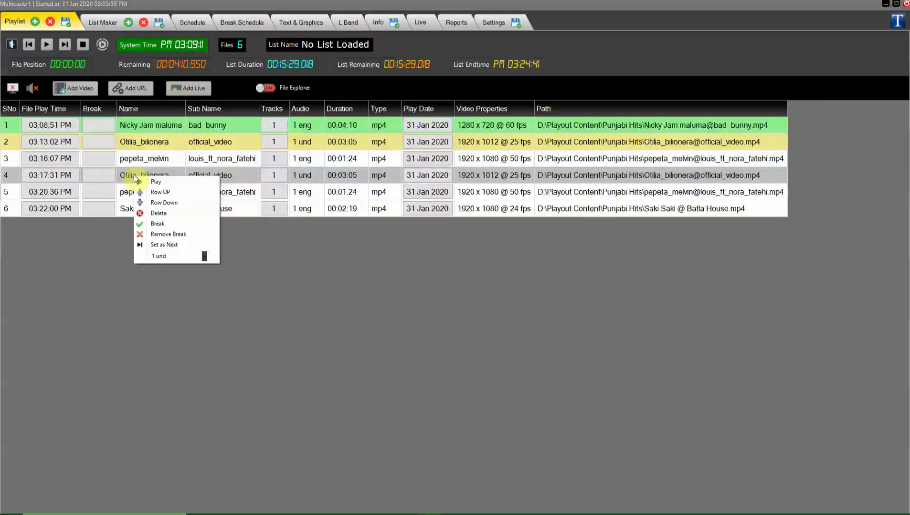
{"action": "left_click", "coordinate": [158, 223]}
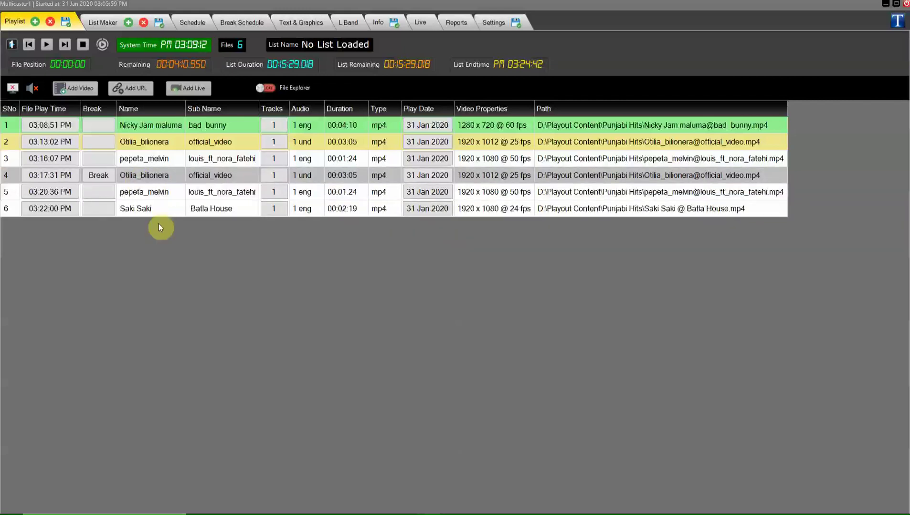
Remove the break from the Otilia_bilionera clip in row 4.
{"action": "right_click", "coordinate": [154, 191]}
{"action": "left_click", "coordinate": [150, 177]}
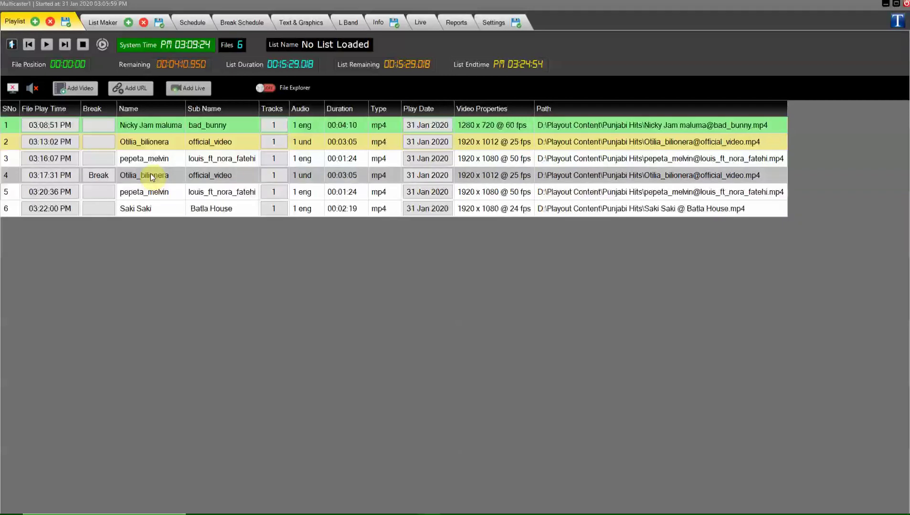
{"action": "right_click", "coordinate": [151, 175]}
{"action": "left_click", "coordinate": [181, 233]}
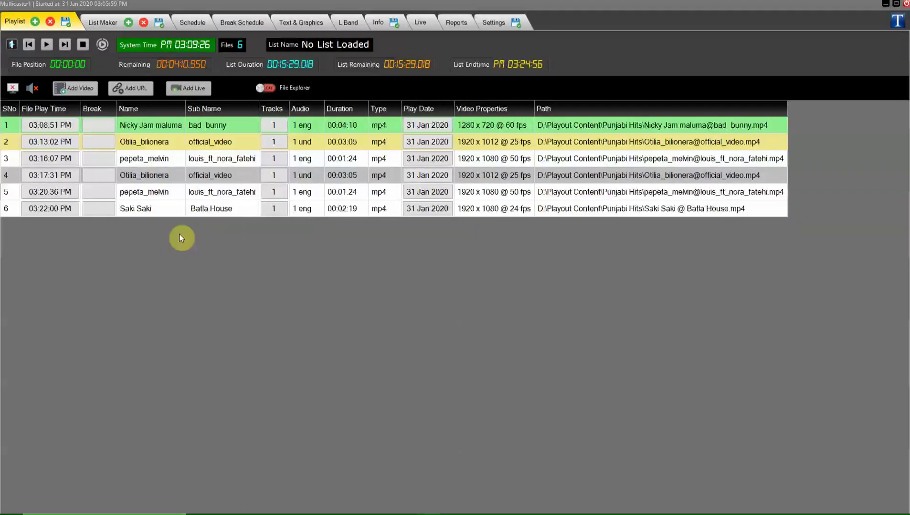
Set the Saki Saki clip in the last row as the next clip to play.
{"action": "left_click", "coordinate": [148, 212]}
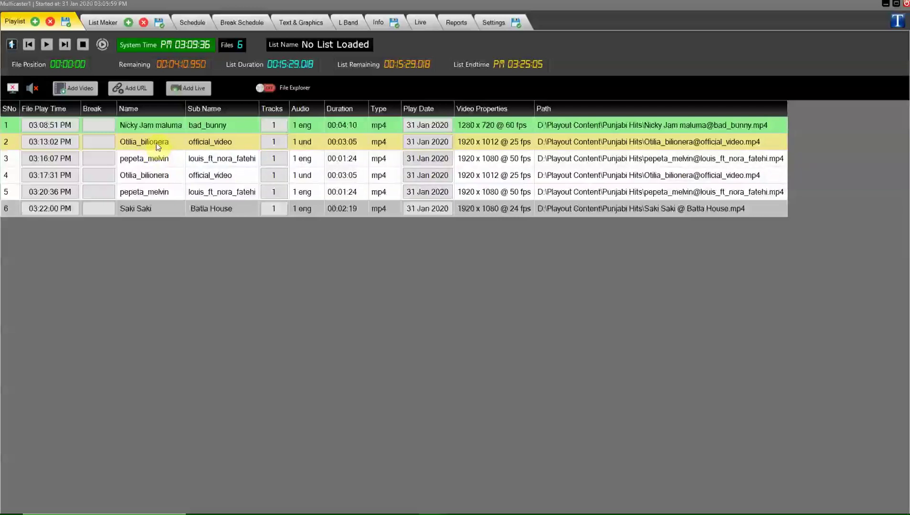
{"action": "right_click", "coordinate": [150, 206]}
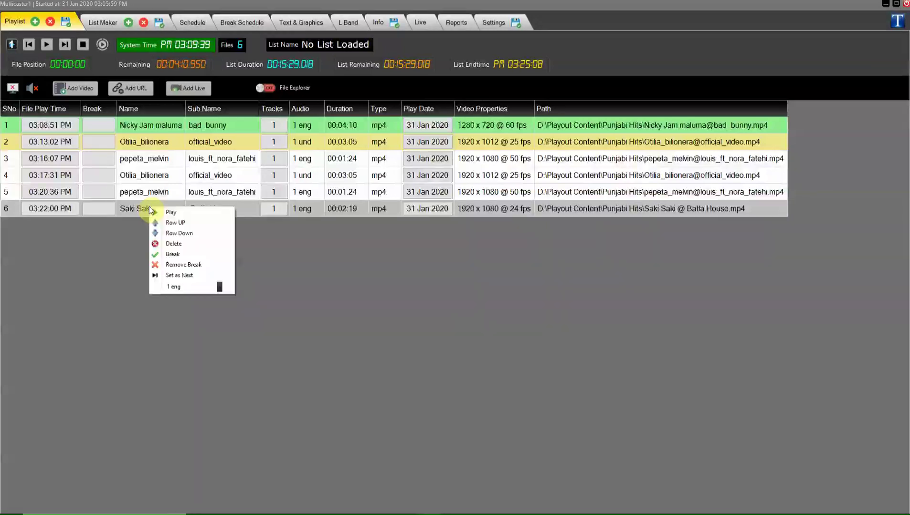
{"action": "left_click", "coordinate": [189, 275]}
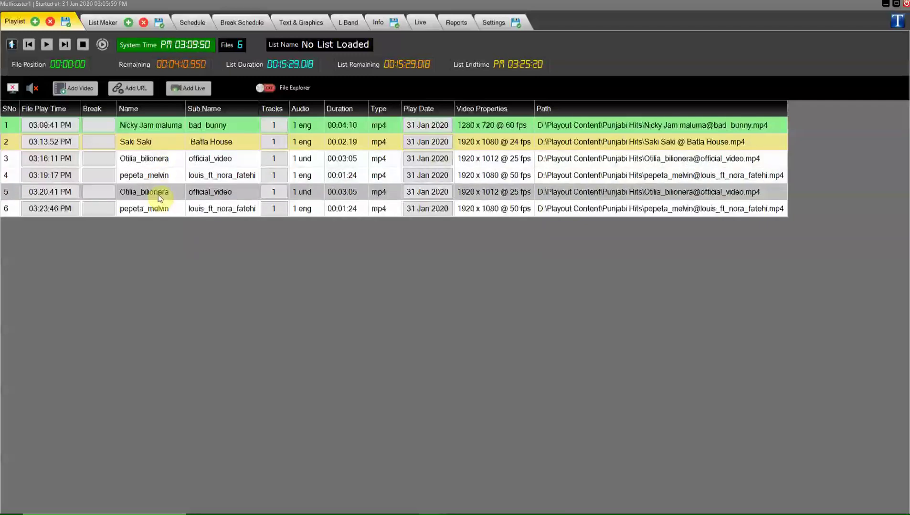
Choose the audio track "1 und" for the Otilia_bilionera clip in row 3.
{"action": "right_click", "coordinate": [164, 161]}
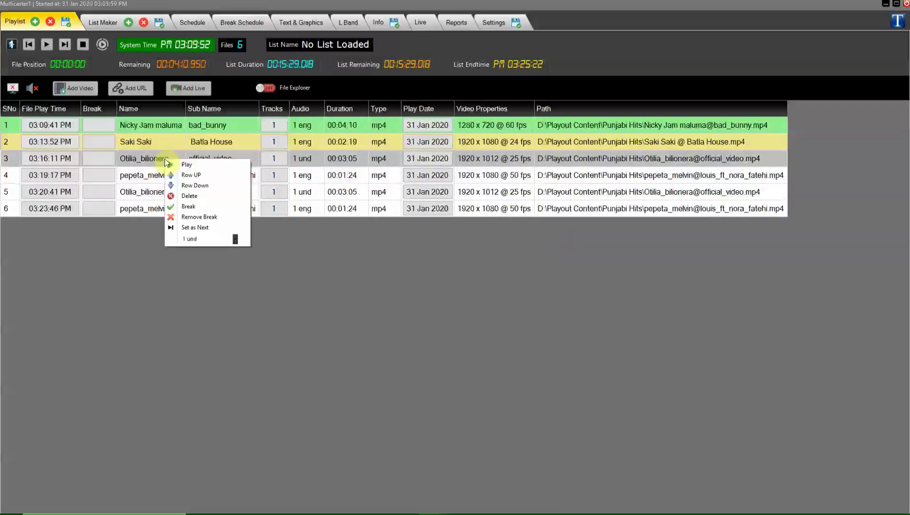
{"action": "left_click", "coordinate": [236, 240]}
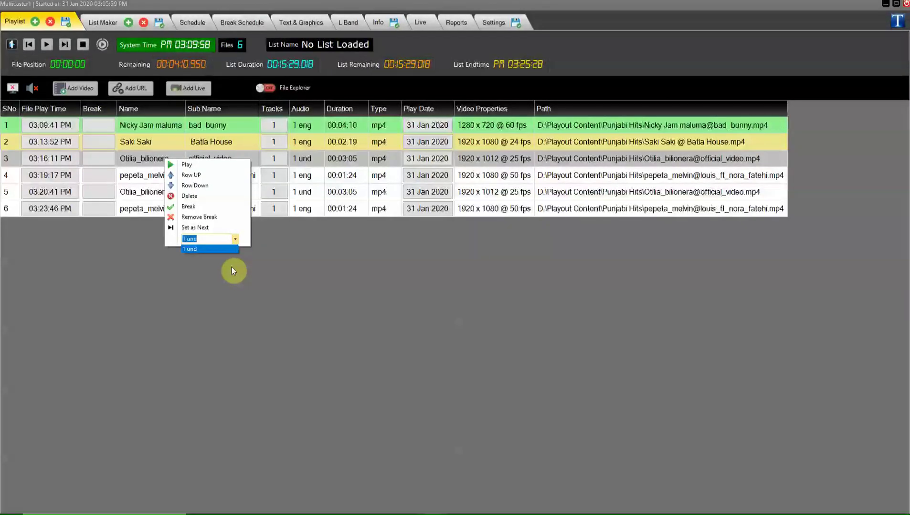
{"action": "left_click", "coordinate": [225, 249]}
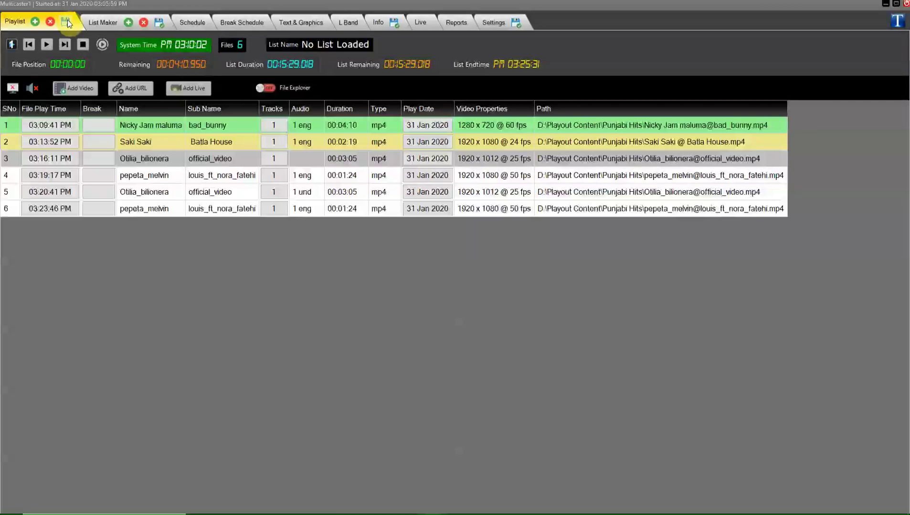
Save the playlist as Master in C: > Program Files (x86) > Amigo > MultiCaster > Playlists, replacing the existing file.
{"action": "left_click", "coordinate": [67, 20]}
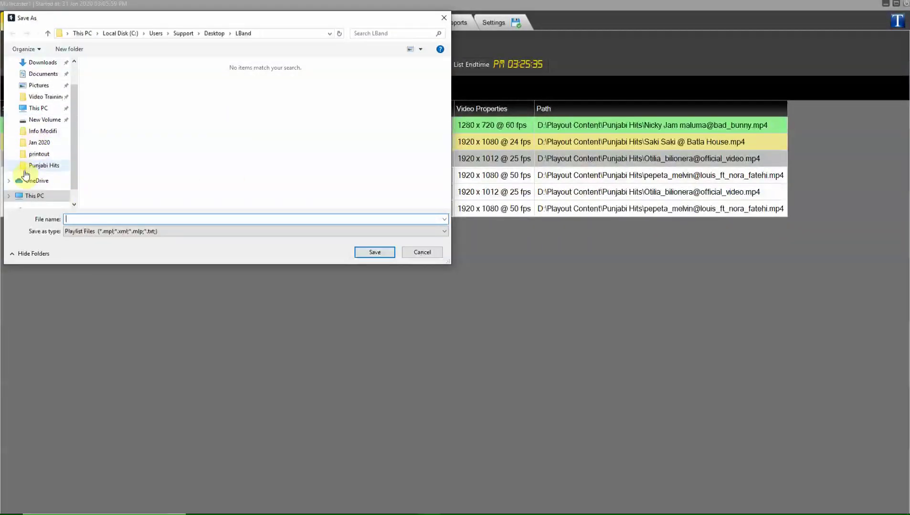
{"action": "left_click", "coordinate": [31, 199]}
{"action": "double_click", "coordinate": [142, 175]}
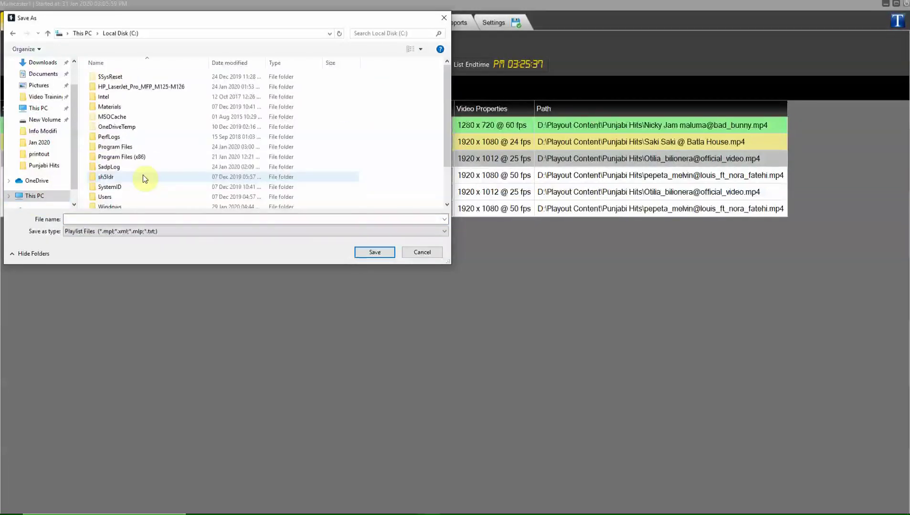
{"action": "double_click", "coordinate": [141, 157]}
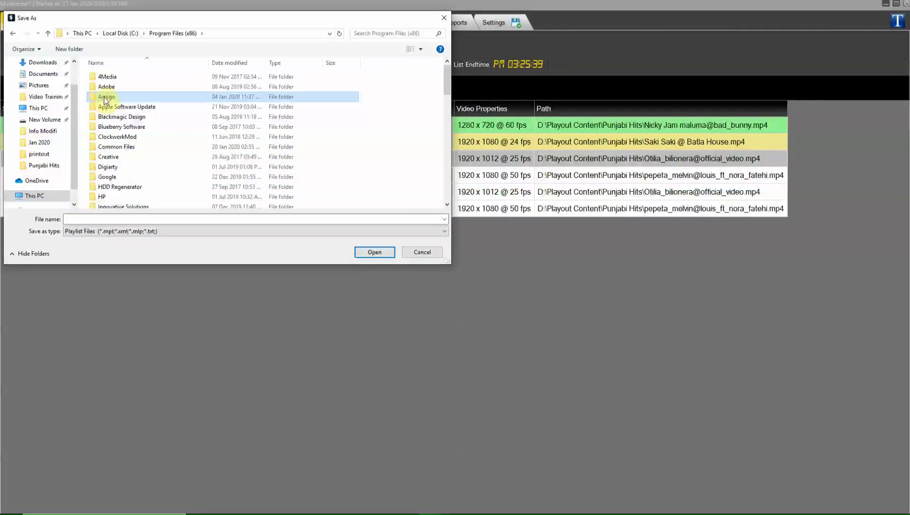
{"action": "double_click", "coordinate": [119, 89]}
{"action": "double_click", "coordinate": [116, 117]}
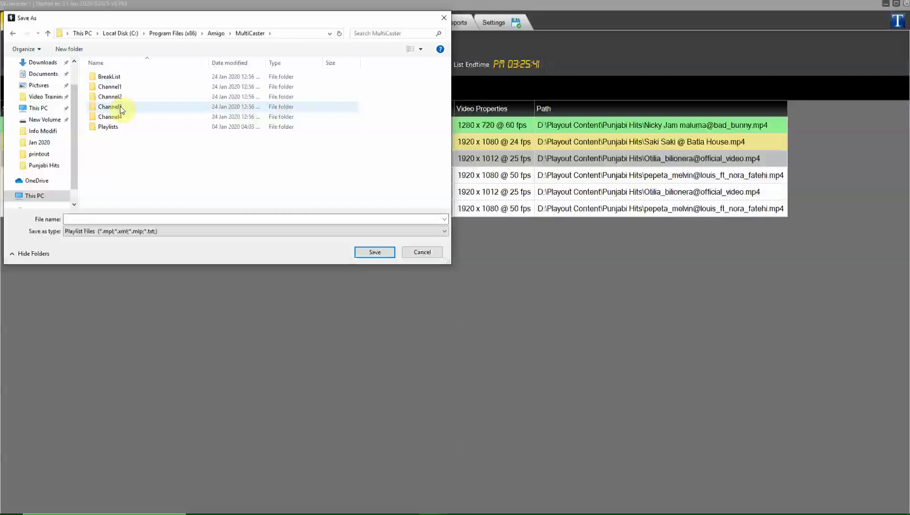
{"action": "double_click", "coordinate": [119, 89]}
{"action": "left_click", "coordinate": [228, 33]}
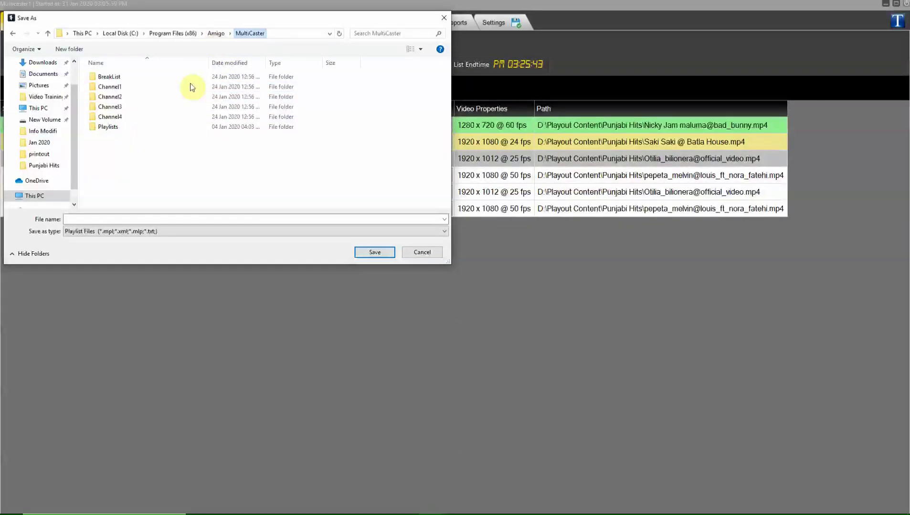
{"action": "double_click", "coordinate": [106, 130]}
{"action": "left_click", "coordinate": [98, 219]}
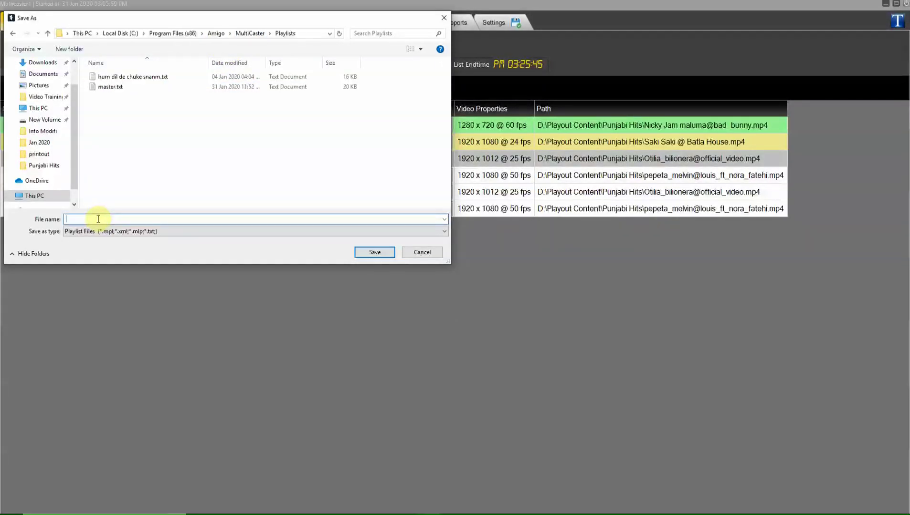
{"action": "type", "text": "Master"}
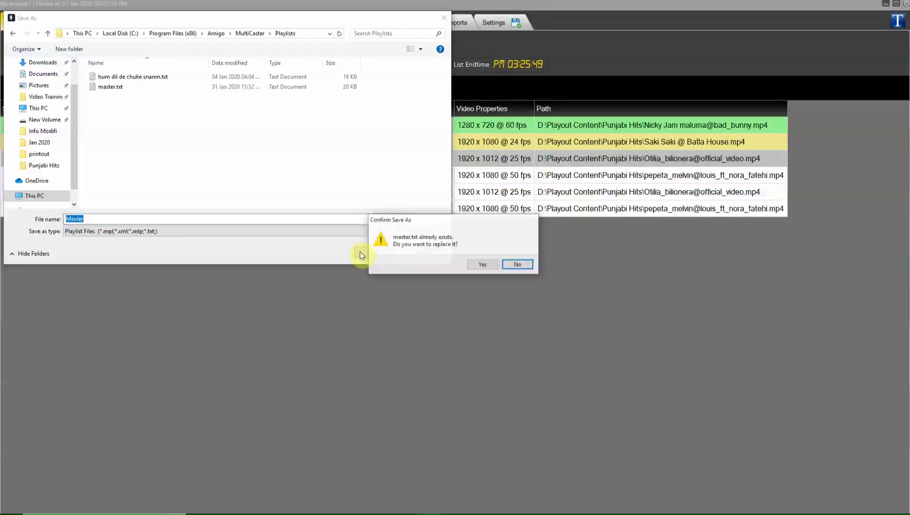
{"action": "left_click", "coordinate": [482, 264]}
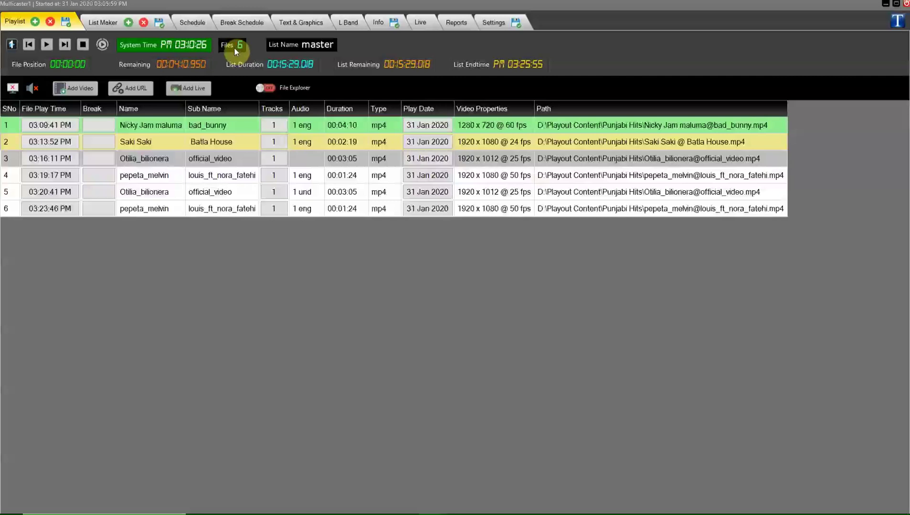
Start playing the master playlist and show the video output preview.
{"action": "left_click", "coordinate": [46, 44]}
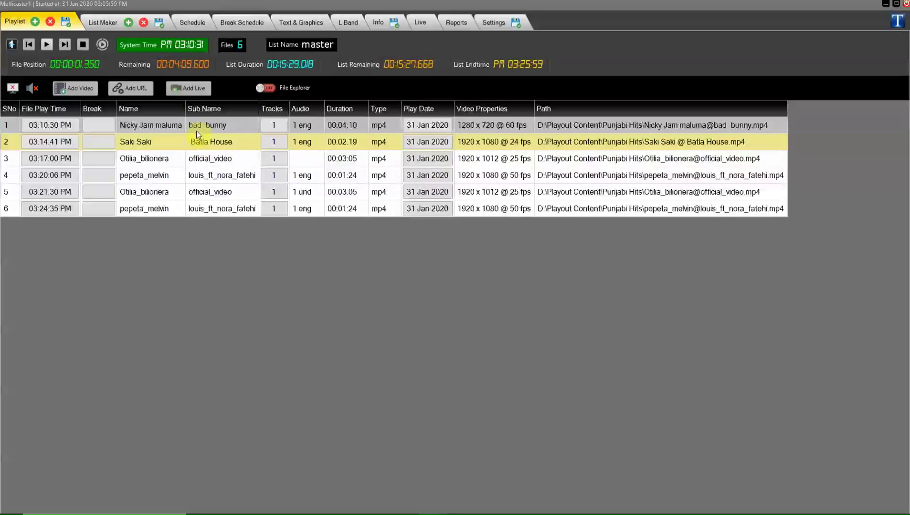
{"action": "left_click", "coordinate": [13, 89]}
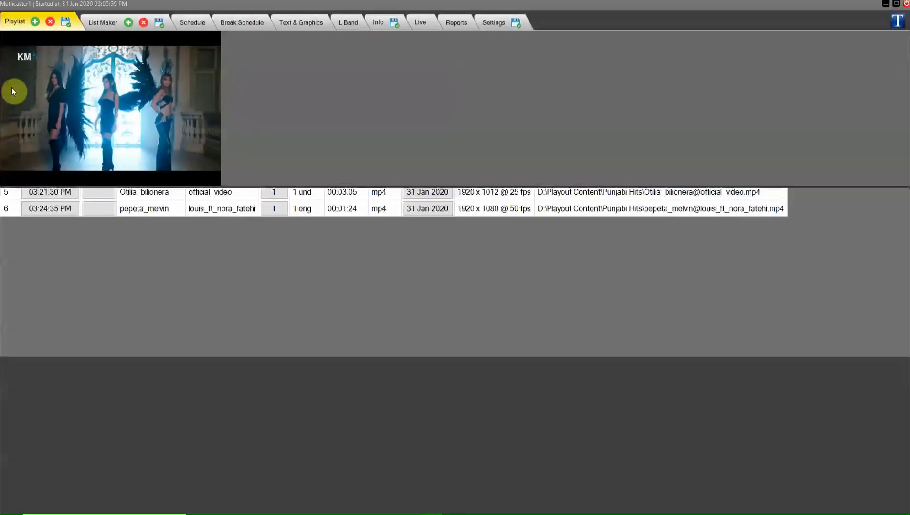